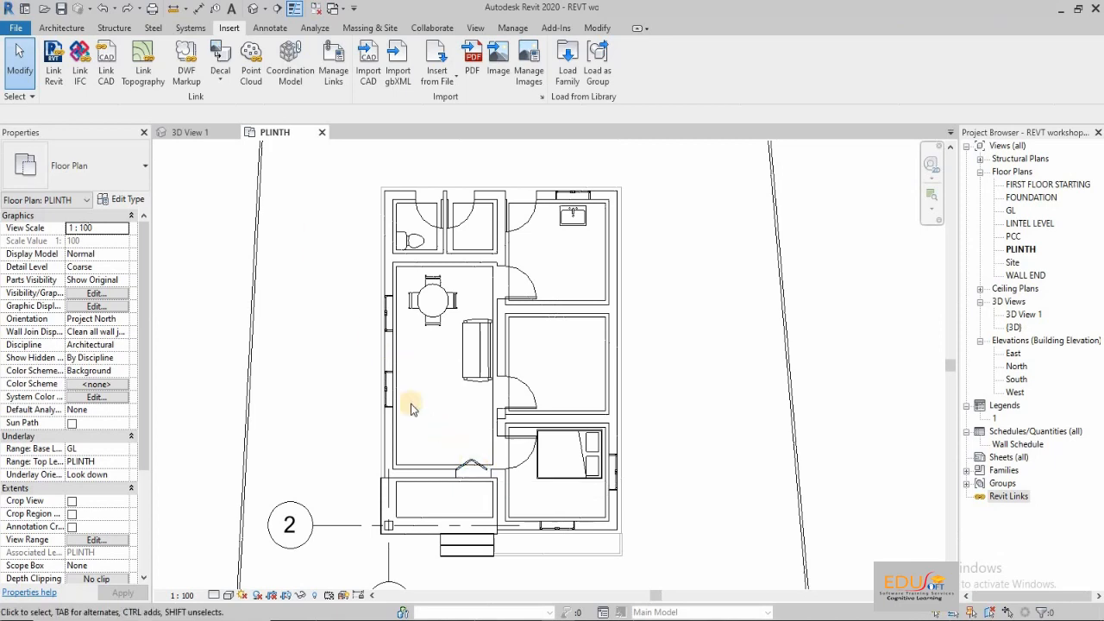
Move the bifold entrance door 160 along its wall towards the living room's window-side wall
left_click(470, 468)
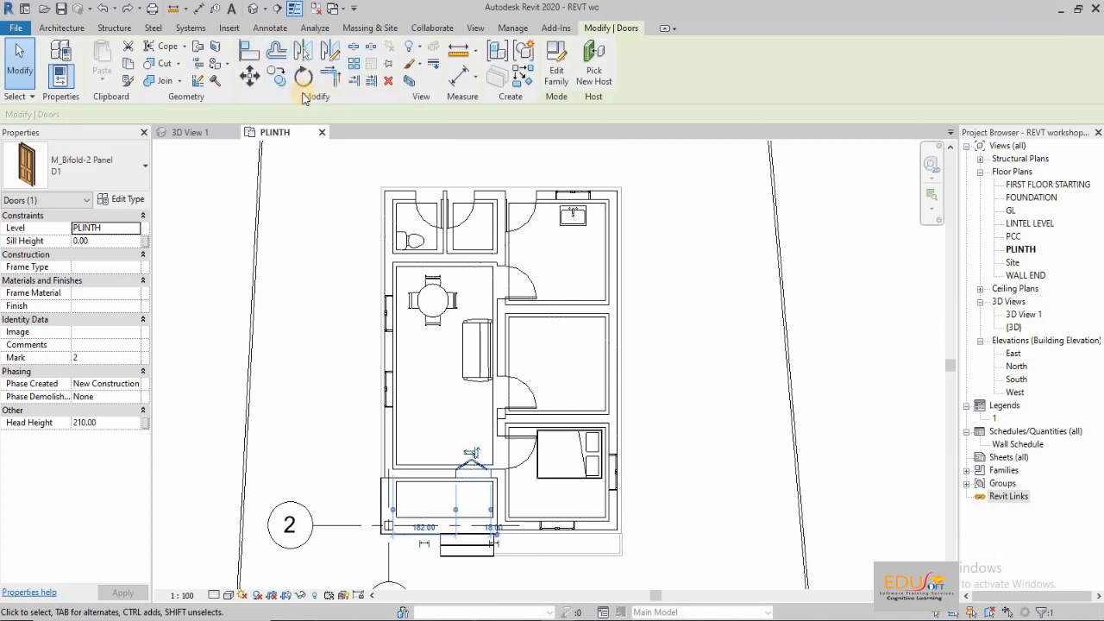
left_click(250, 79)
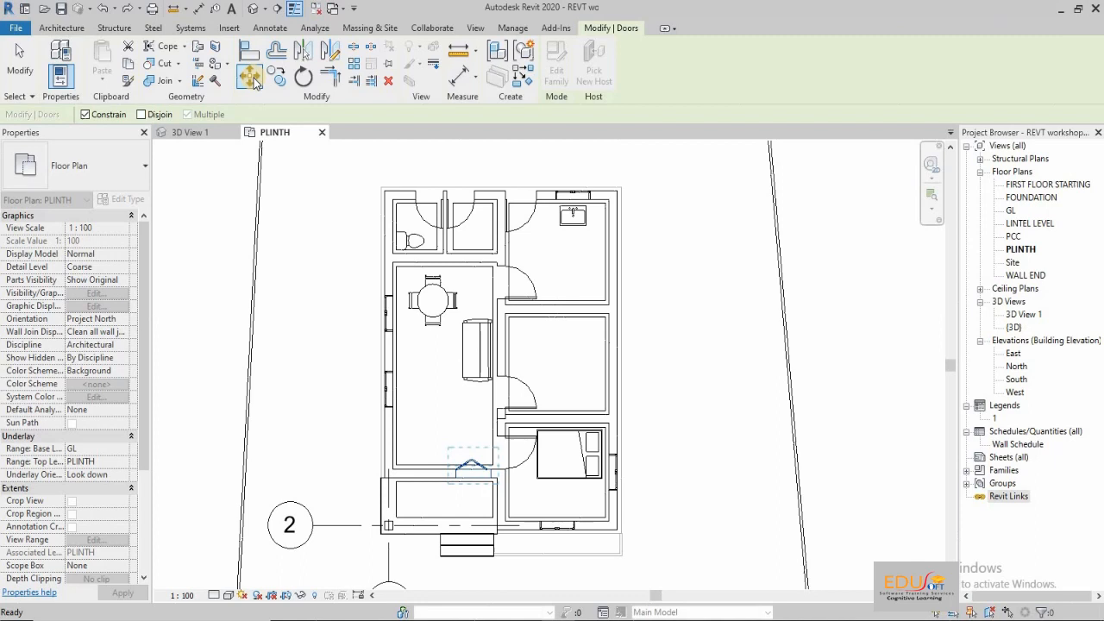
left_click(250, 78)
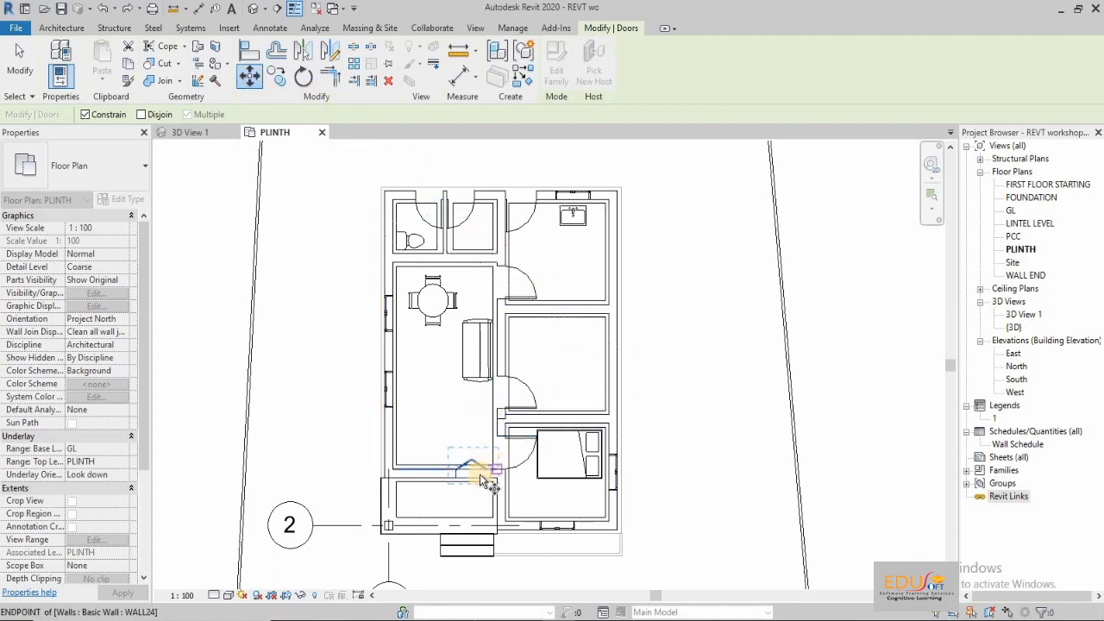
scroll(483, 476, "up", 2)
scroll(488, 476, "up", 2)
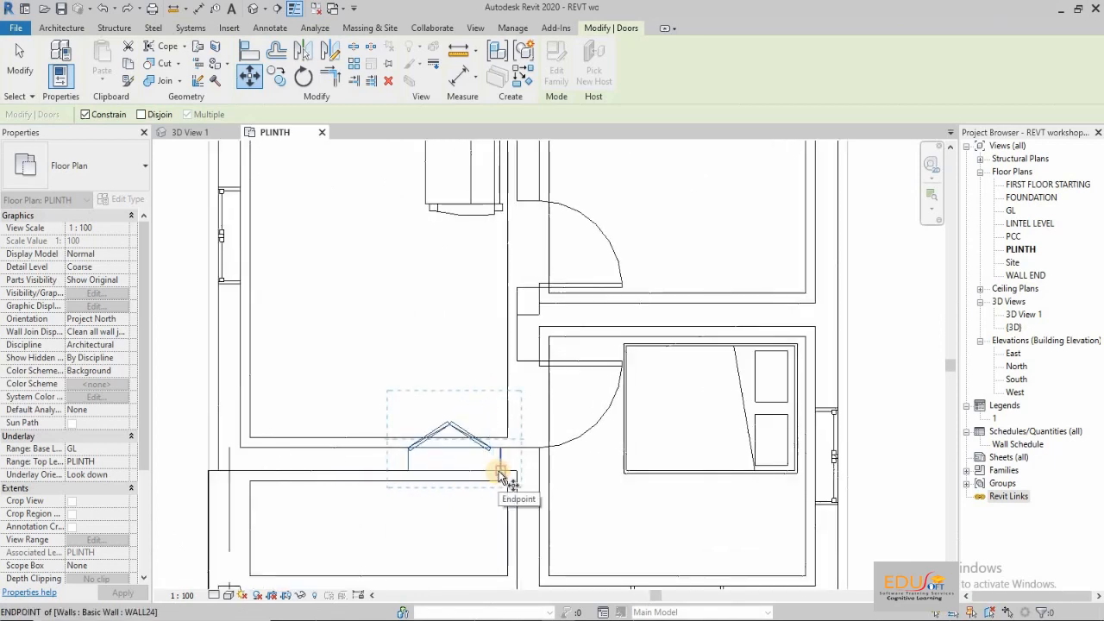
left_click(500, 472)
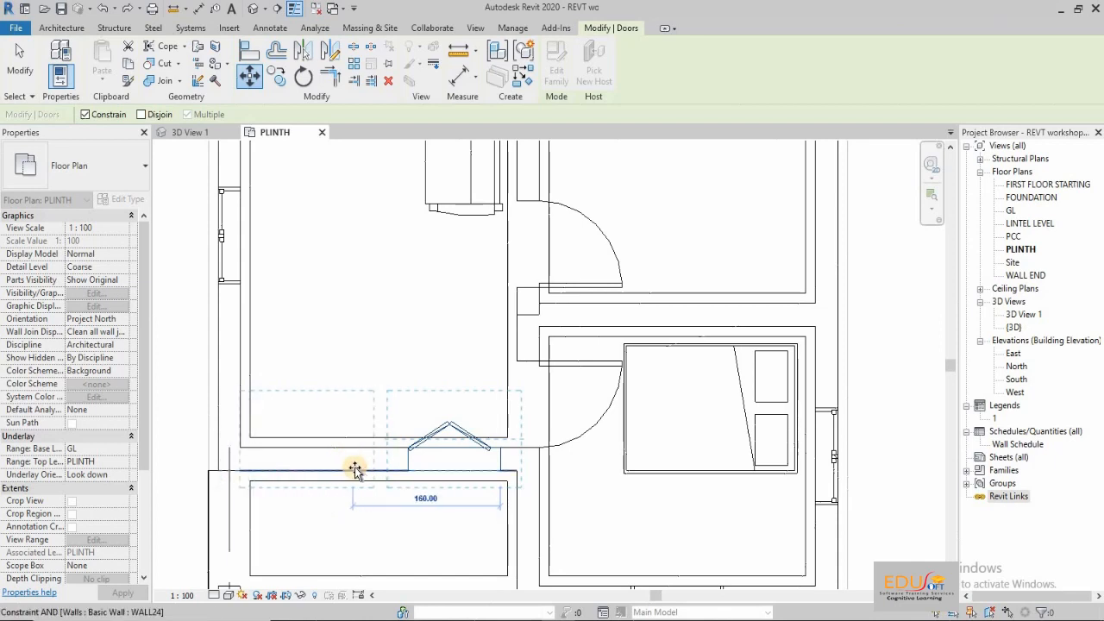
left_click(351, 467)
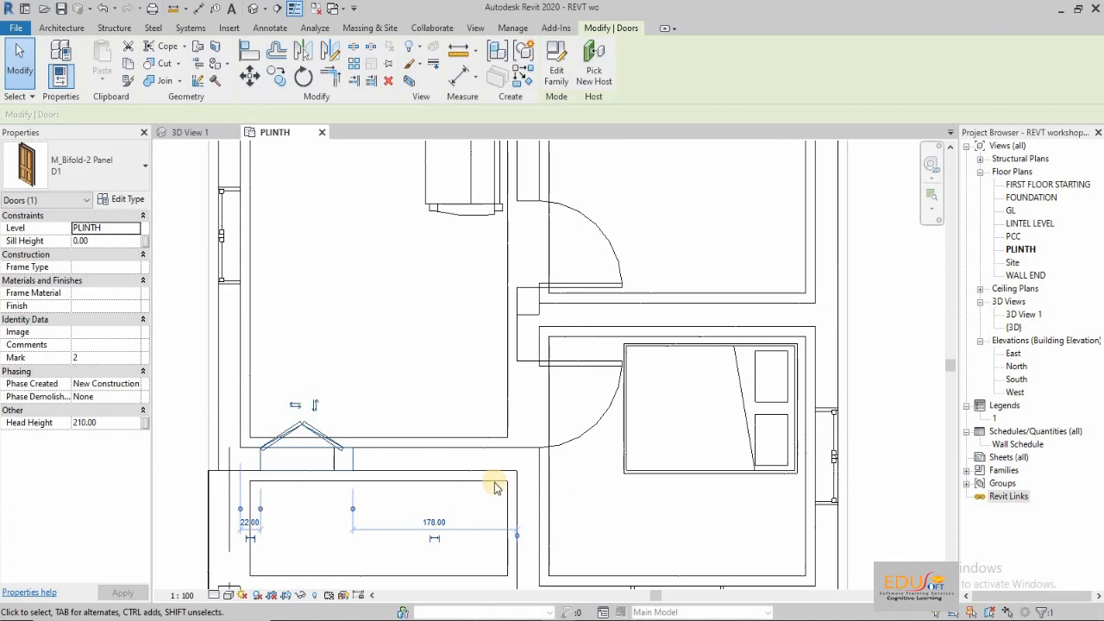
Move the sofa 210 straight down the living room towards the entrance wall, with Constrain enabled, and deselect it
scroll(458, 374, "down", 3)
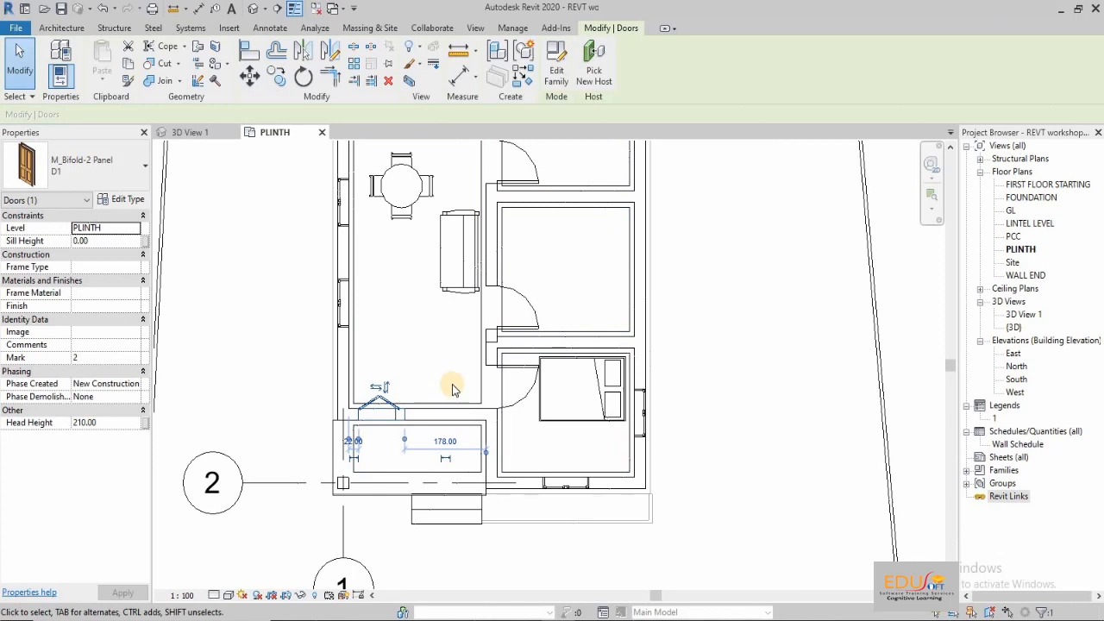
left_click(451, 289)
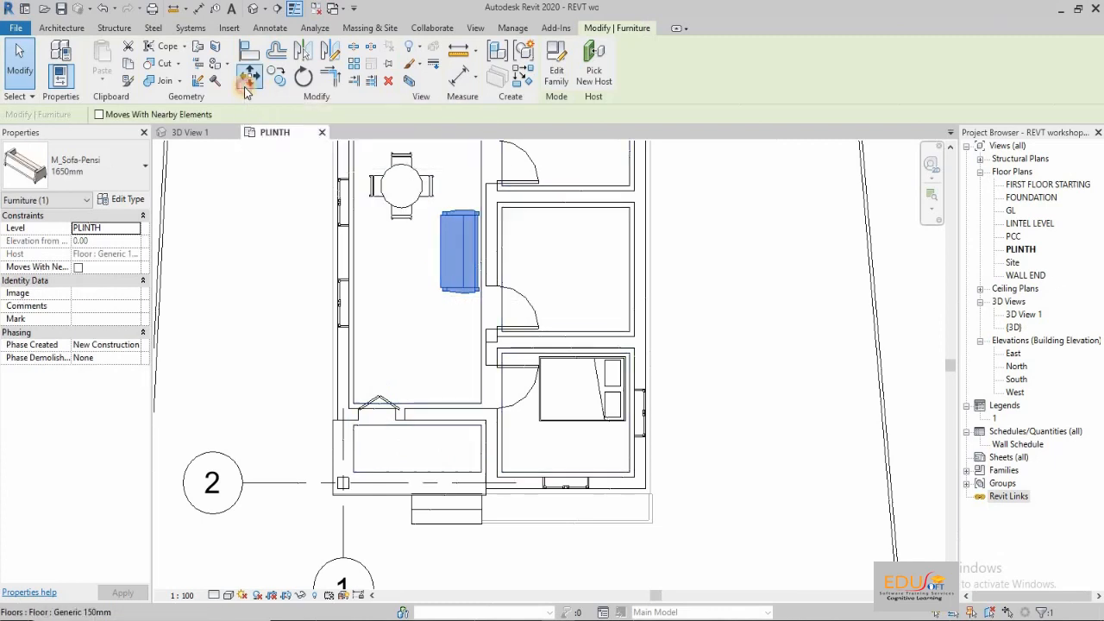
left_click(249, 77)
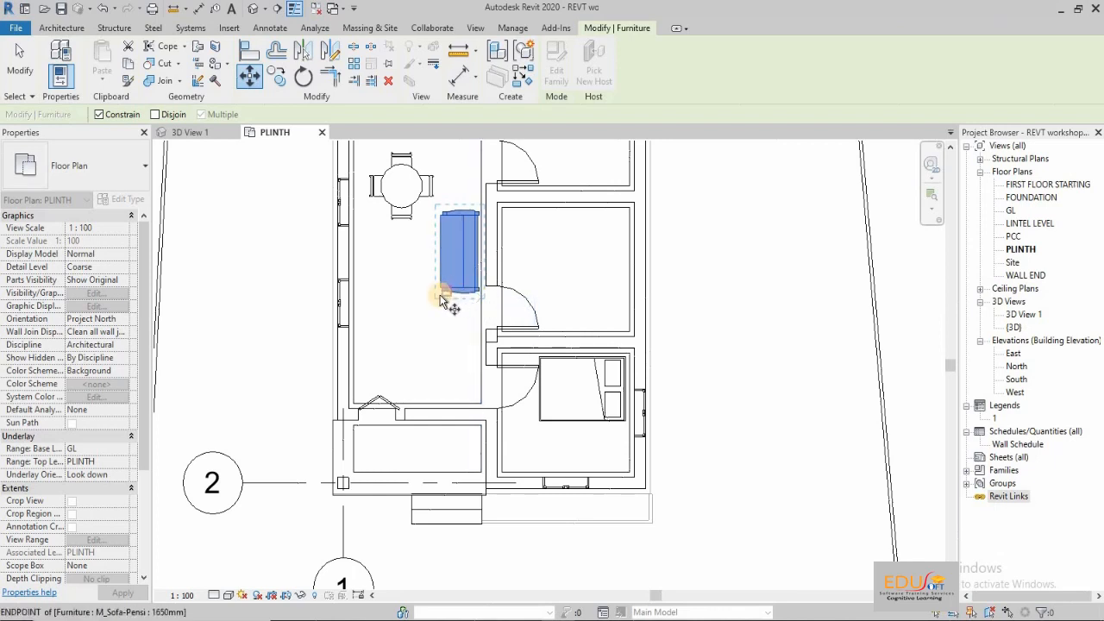
scroll(436, 306, "up", 3)
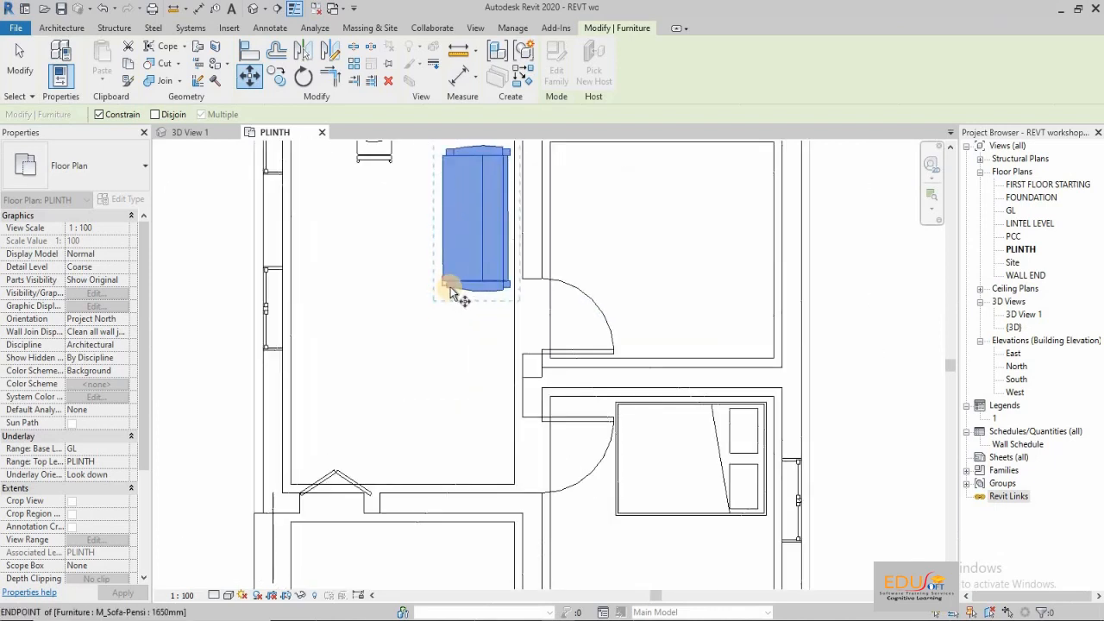
left_click(447, 287)
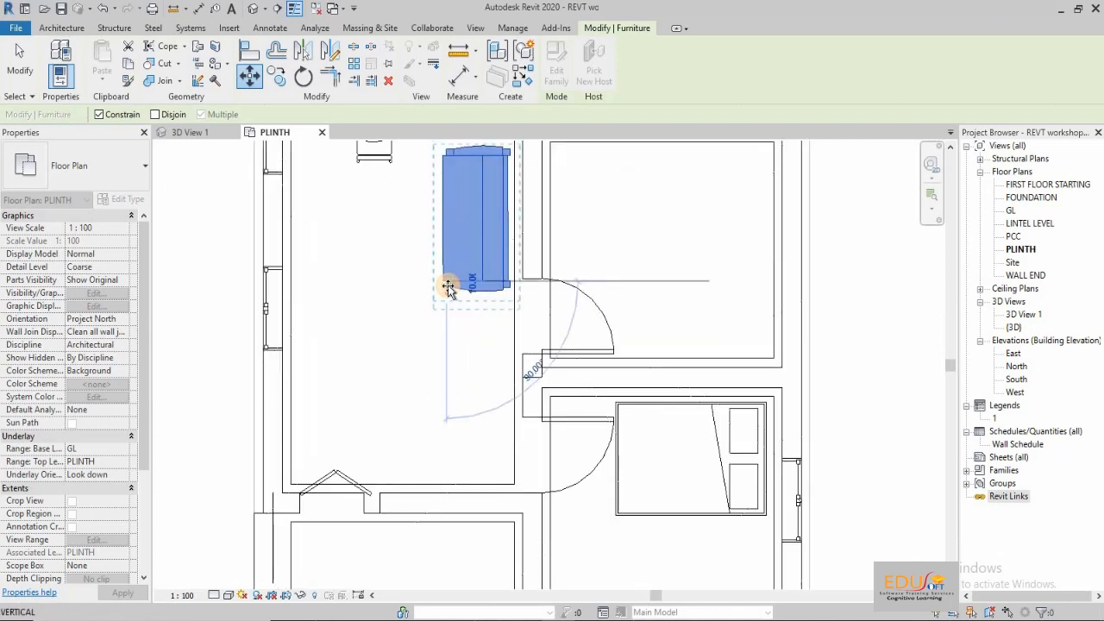
scroll(448, 287, "down", 2)
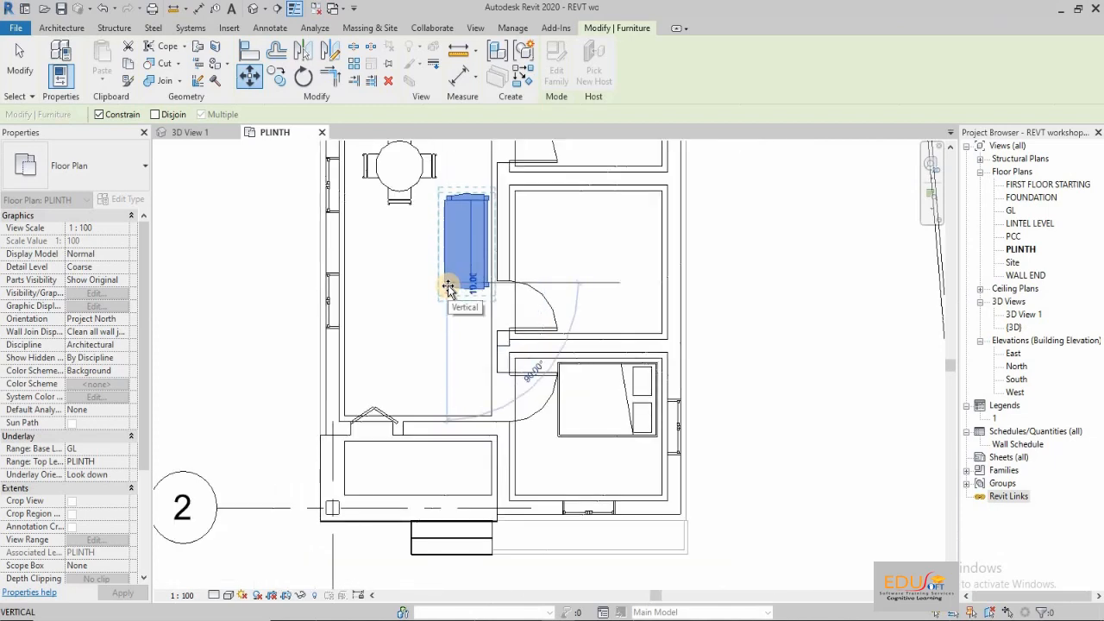
scroll(447, 287, "down", 1)
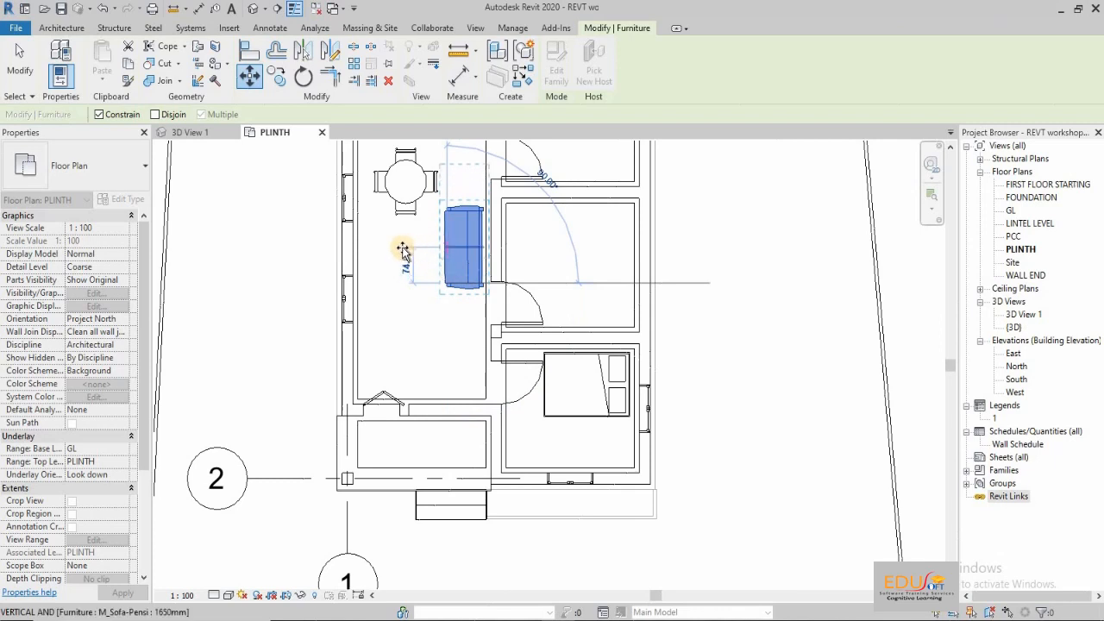
left_click(113, 115)
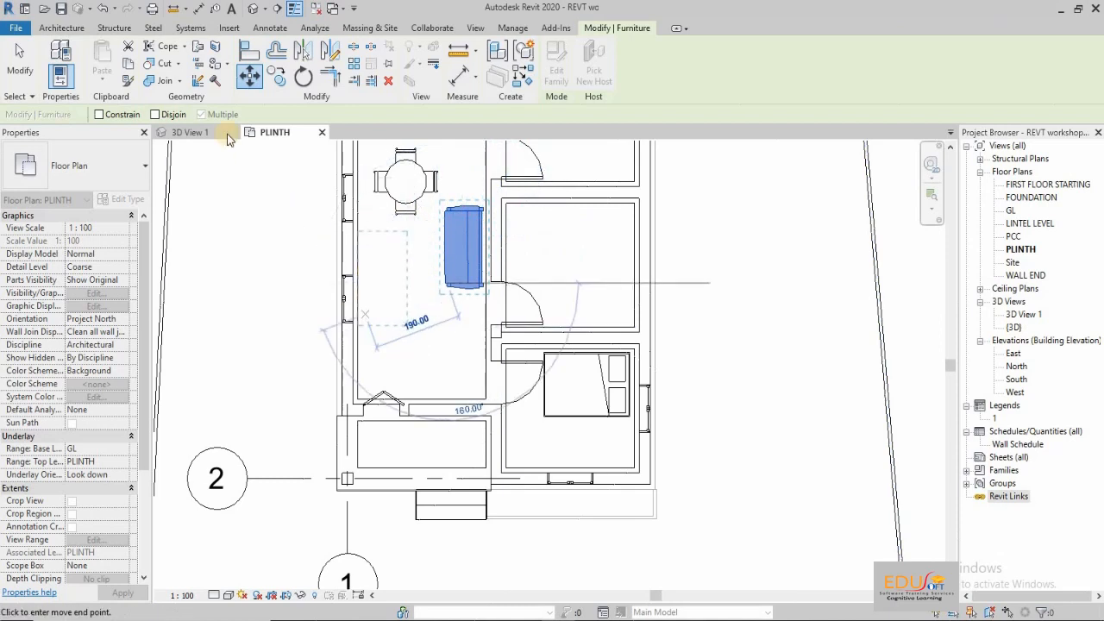
left_click(100, 114)
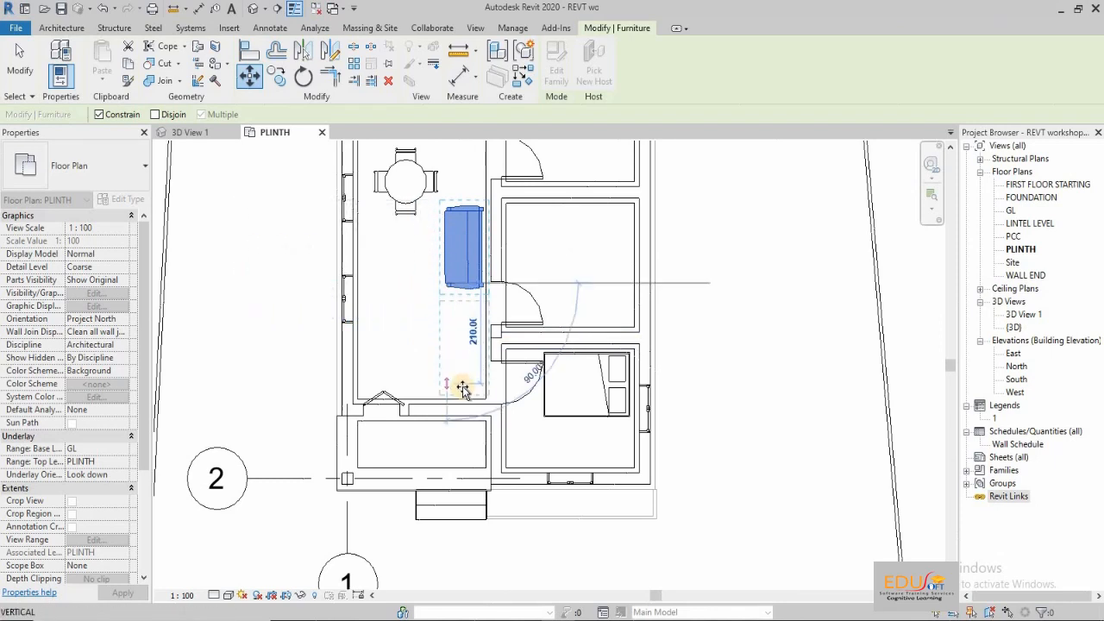
scroll(457, 388, "up", 2)
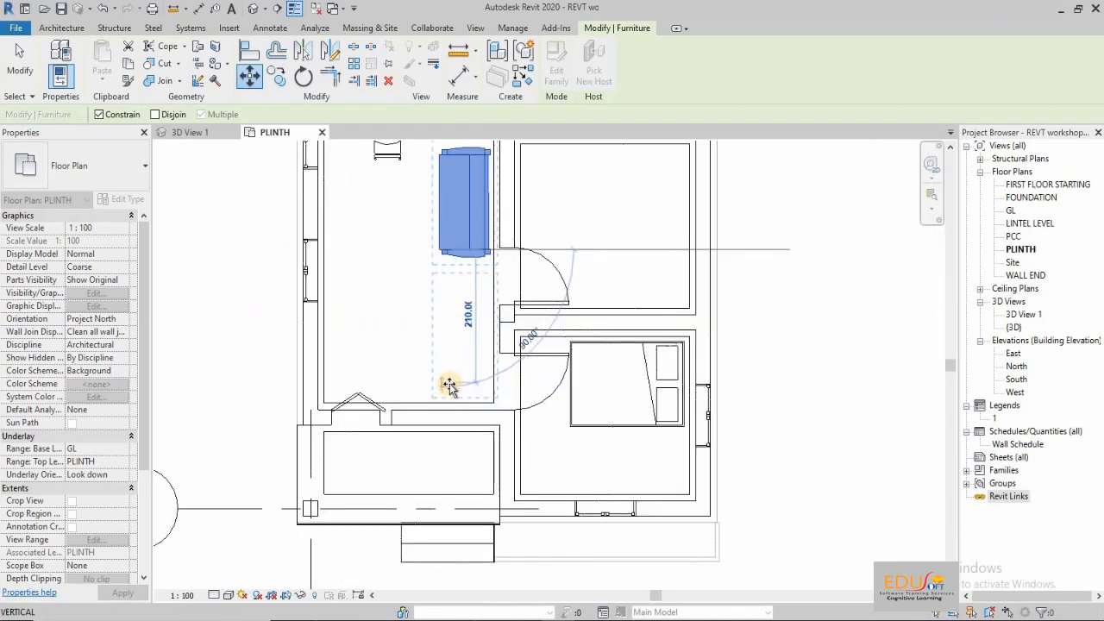
left_click(448, 384)
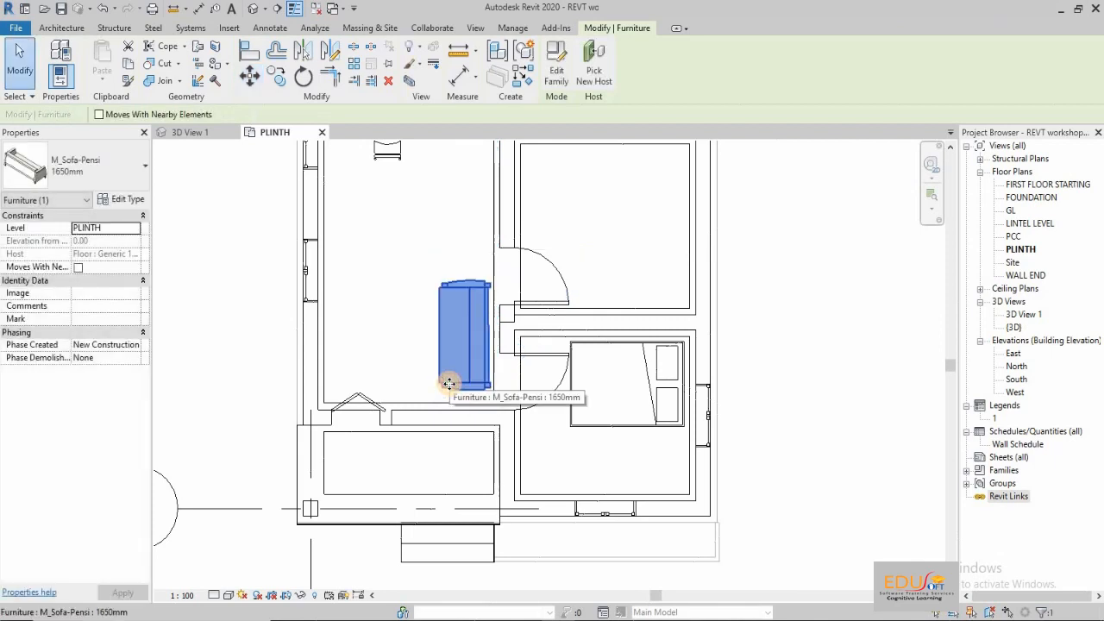
left_click(362, 244)
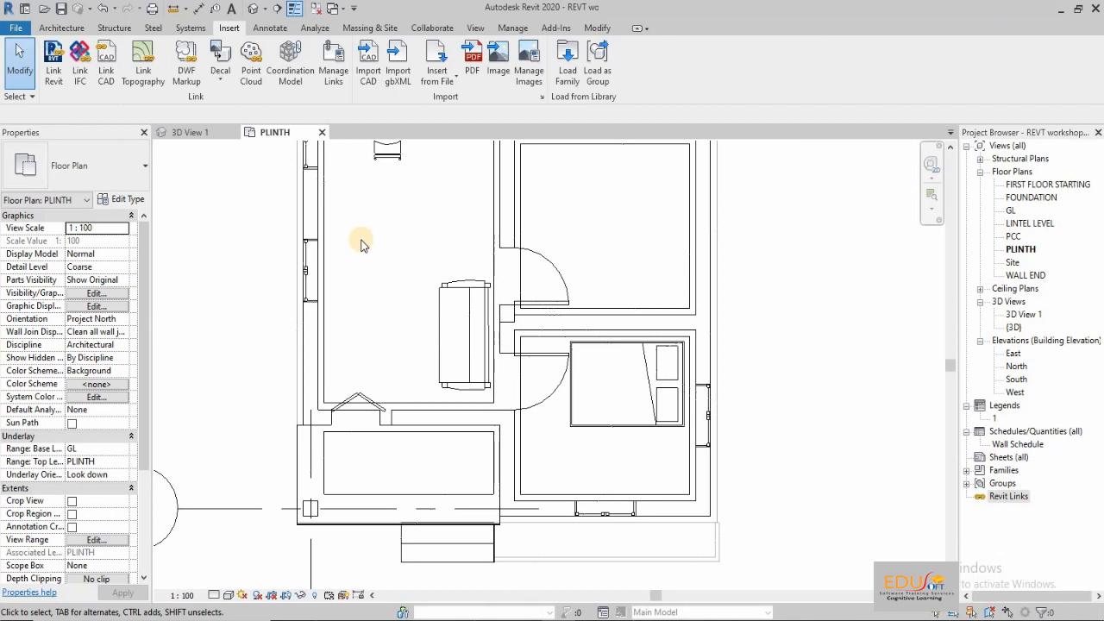
Copy the double bed from the lower bedroom straight up into the empty middle bedroom, using its upper pillow-side corner as base point
left_click(666, 429)
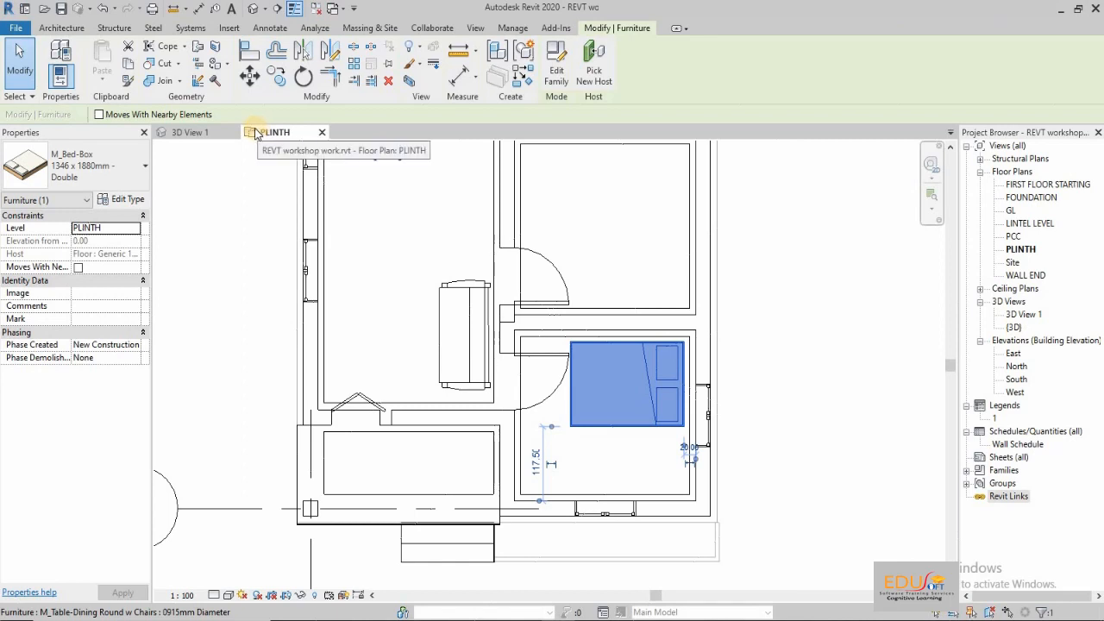
left_click(279, 77)
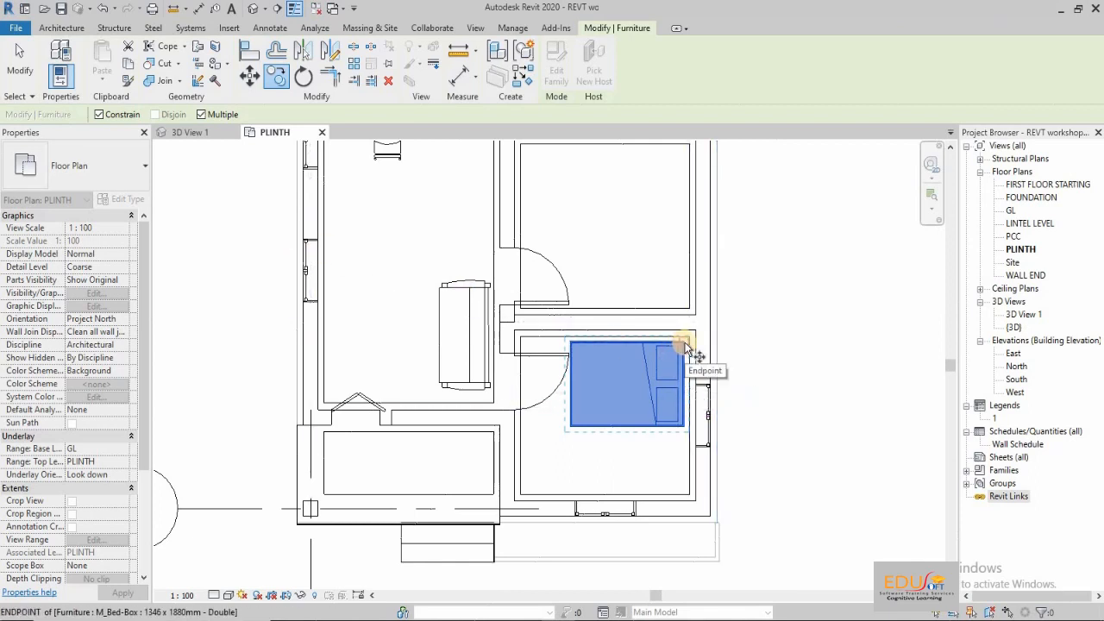
scroll(682, 345, "up", 3)
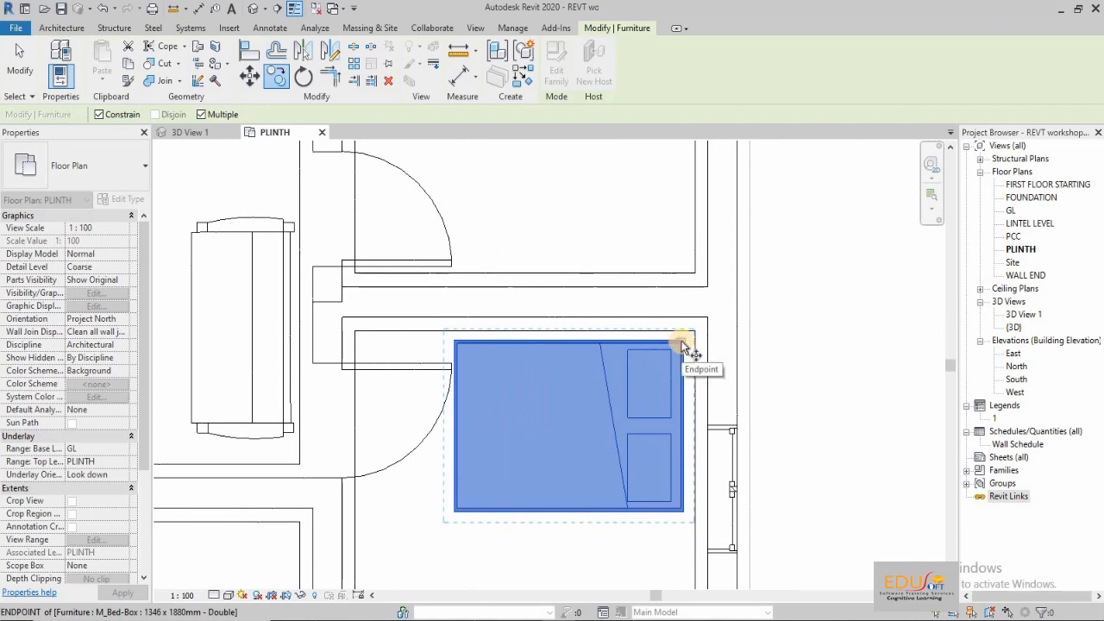
left_click(683, 345)
scroll(682, 345, "down", 3)
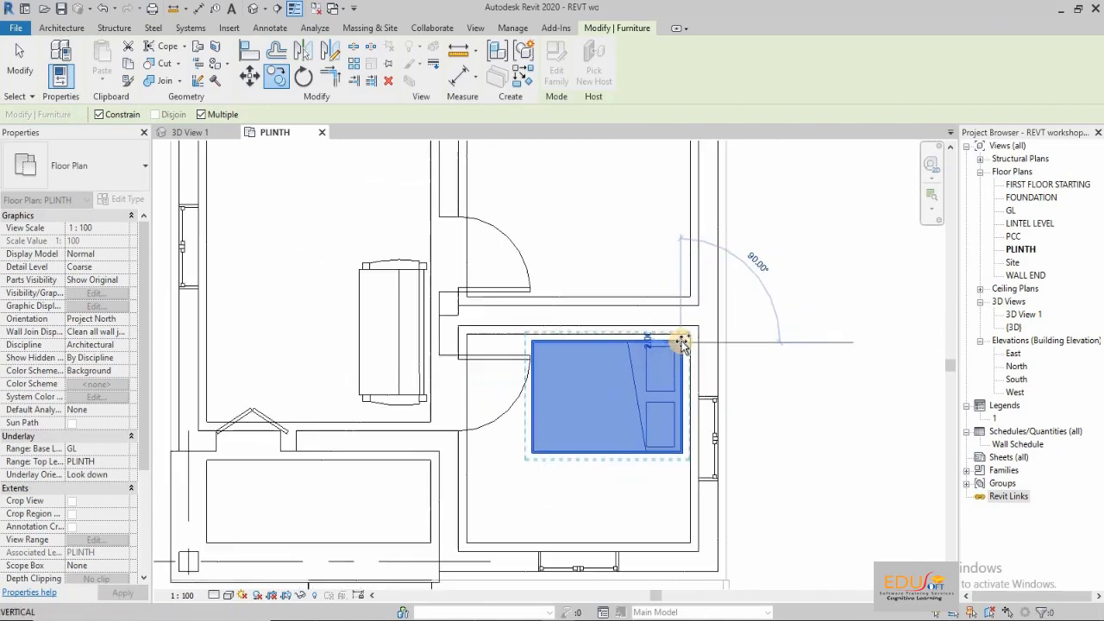
scroll(683, 345, "down", 2)
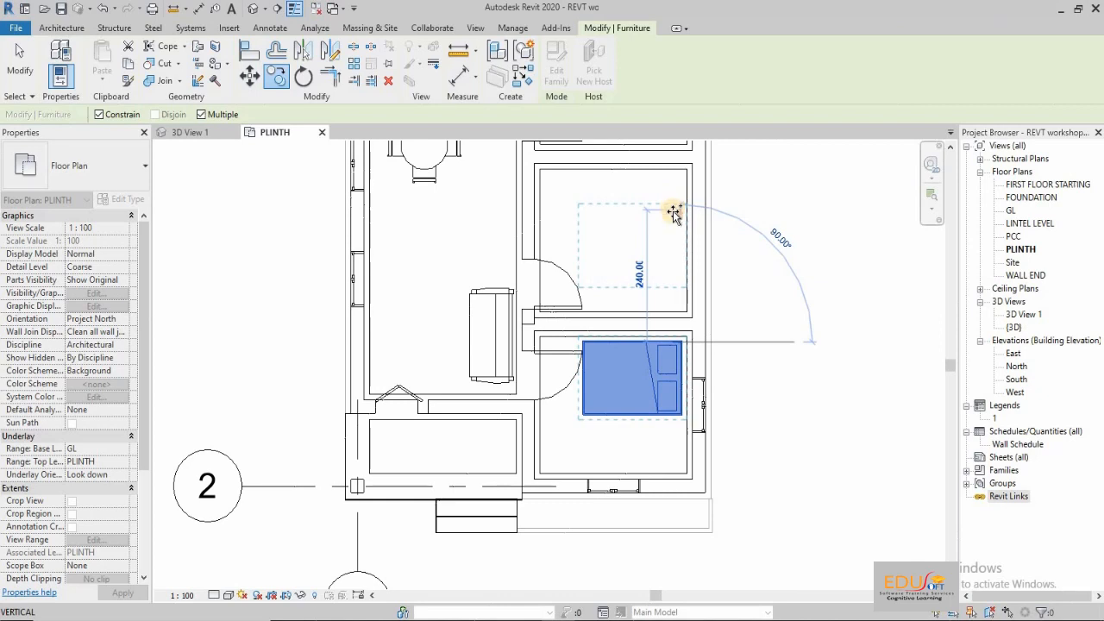
left_click(673, 216)
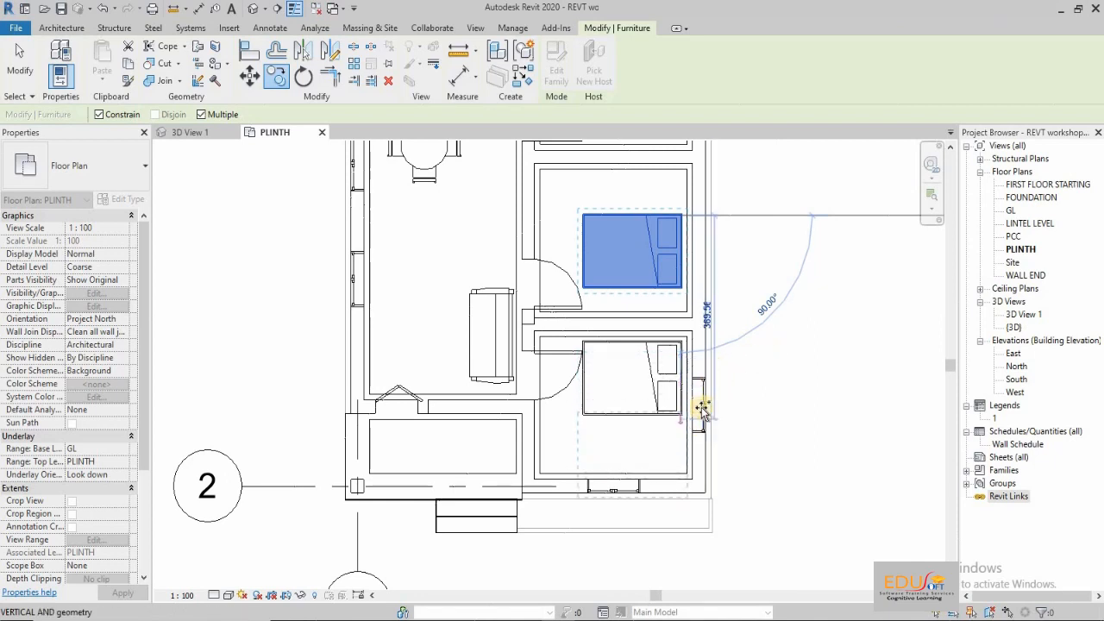
left_click(19, 65)
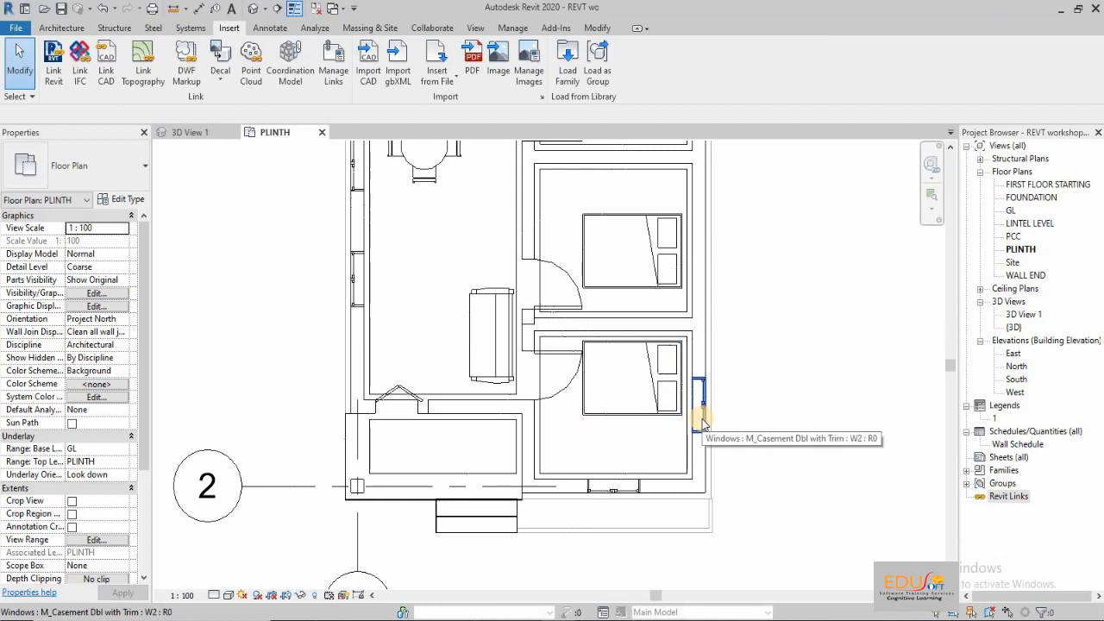
Copy the lower bedroom's W2 window along the outer wall to the middle bedroom, and again 350 further up to the kitchen, with Multiple enabled
scroll(703, 423, "down", 2)
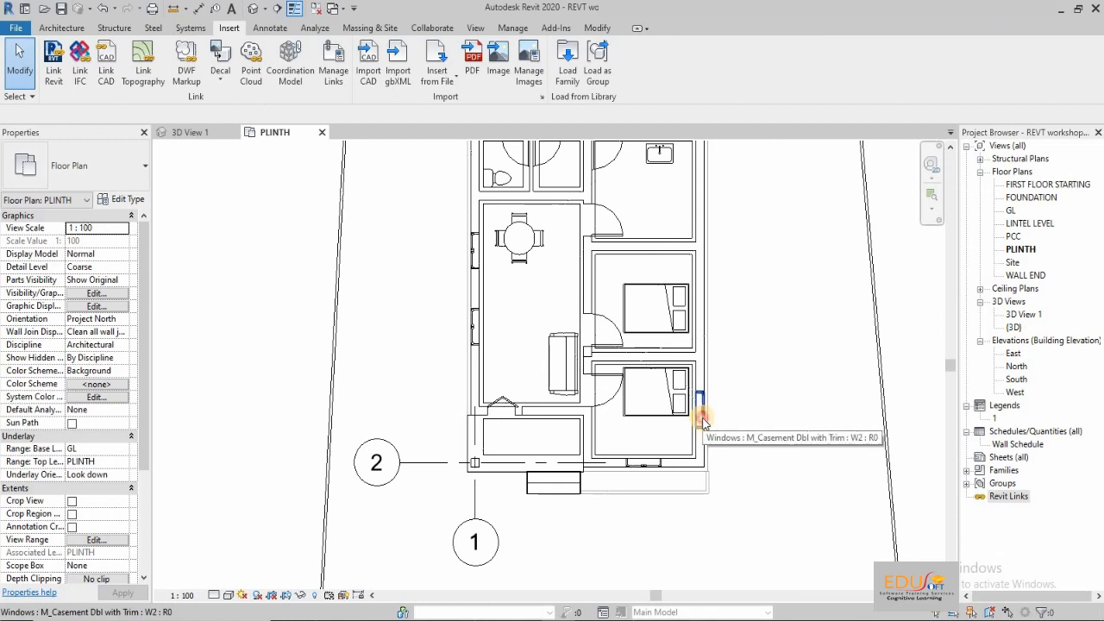
left_click(702, 421)
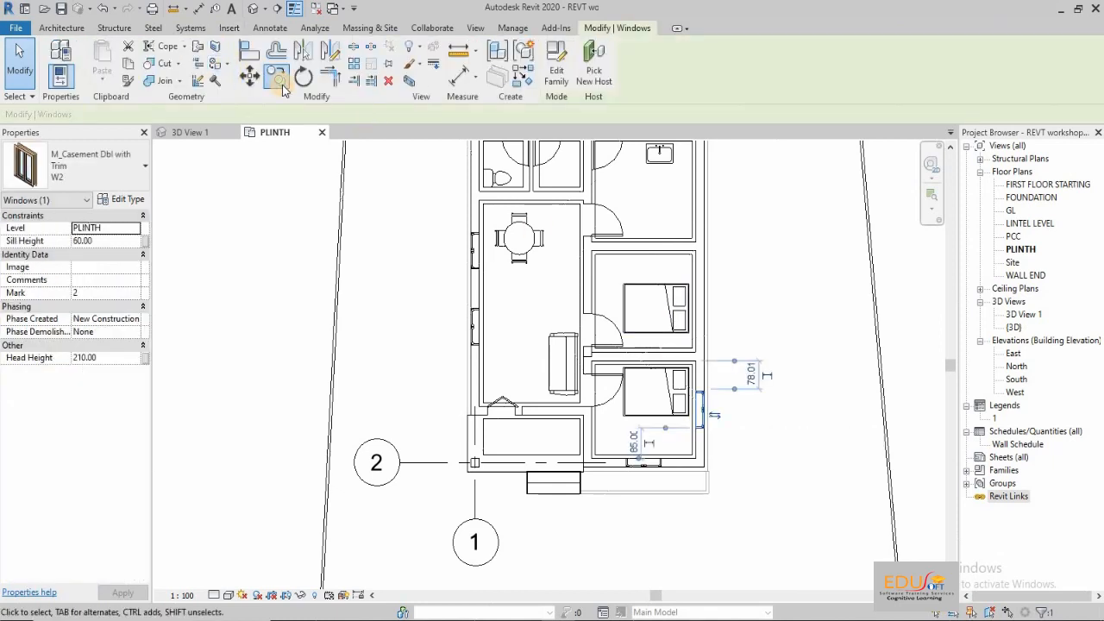
left_click(280, 83)
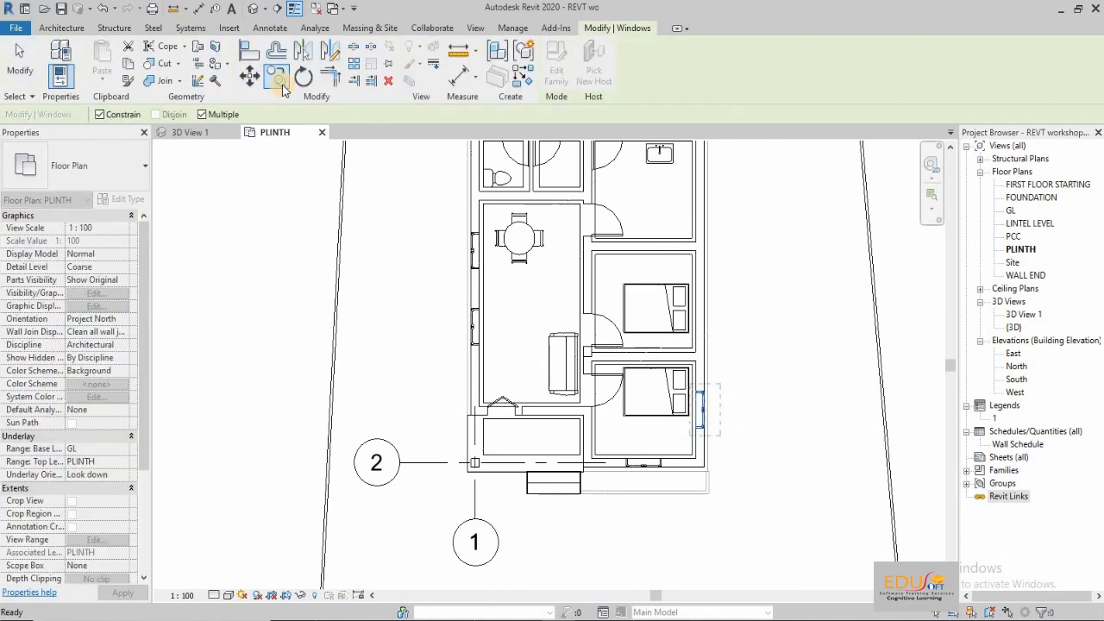
scroll(701, 422, "up", 3)
left_click(693, 434)
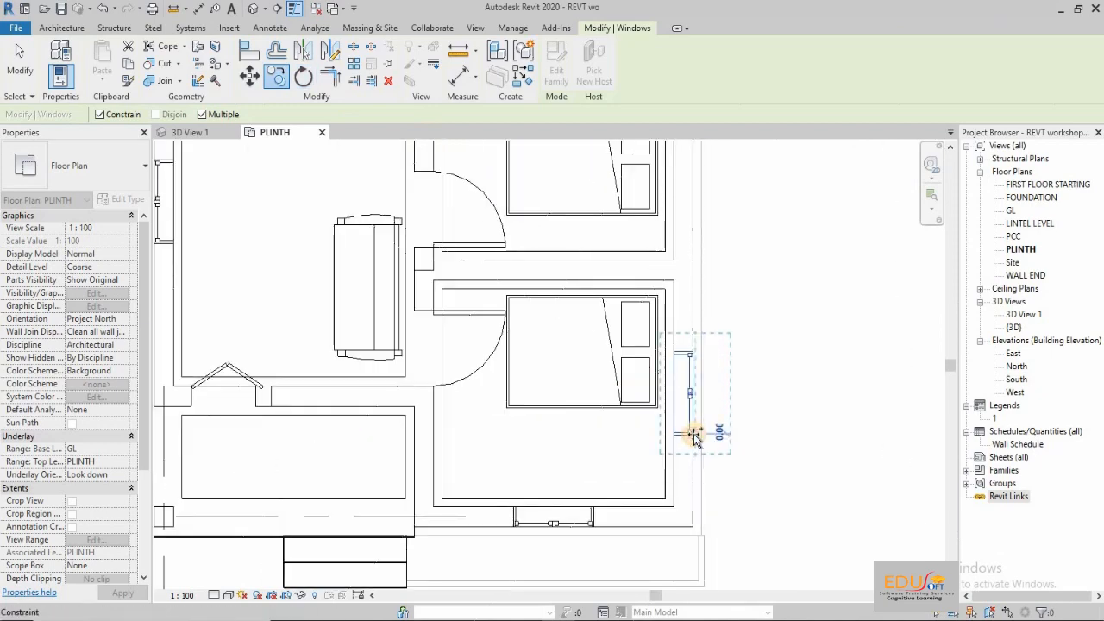
scroll(695, 436, "down", 4)
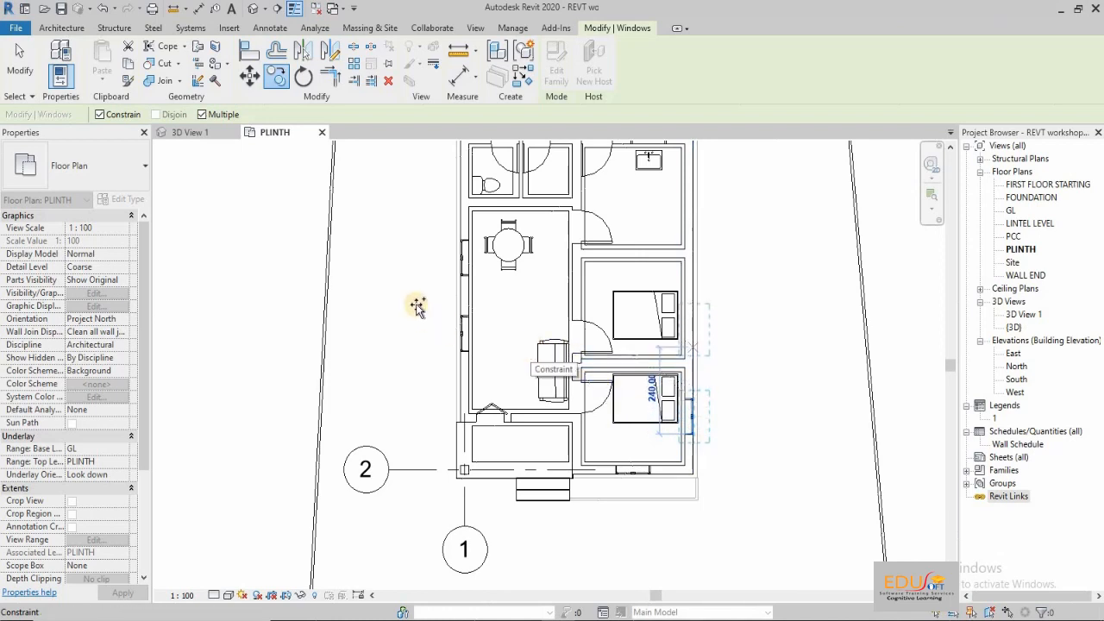
left_click(202, 115)
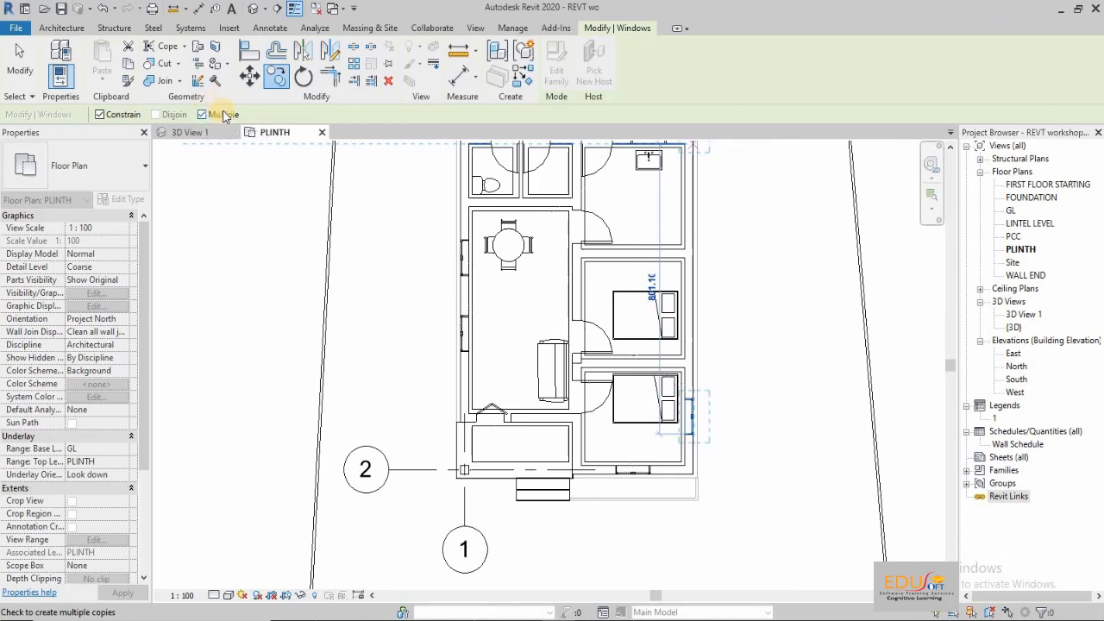
scroll(499, 361, "down", 2)
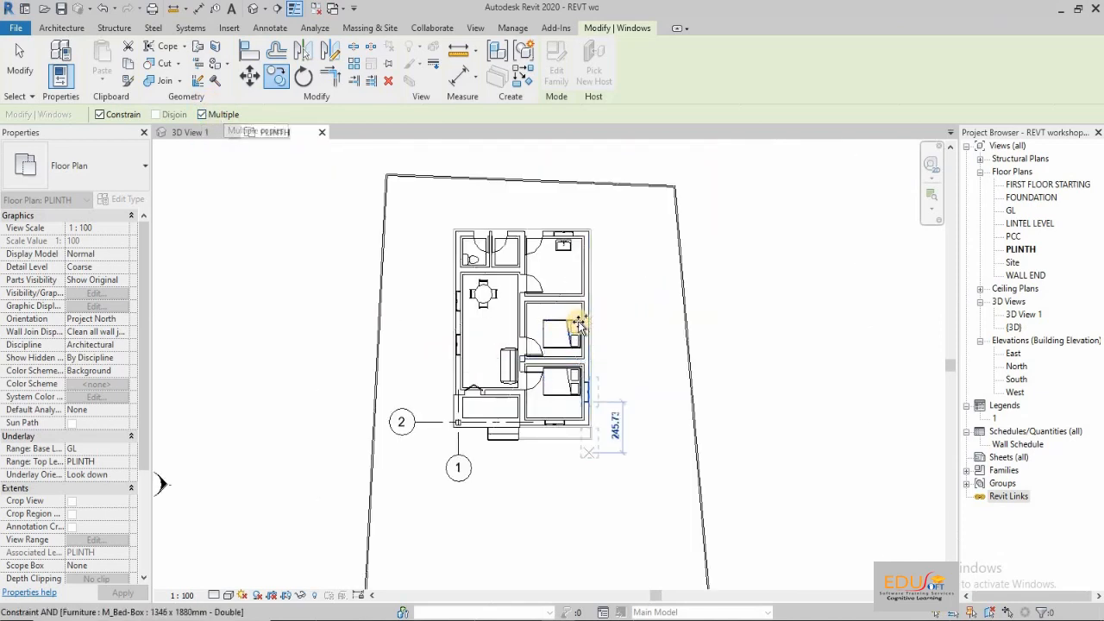
scroll(578, 324, "up", 3)
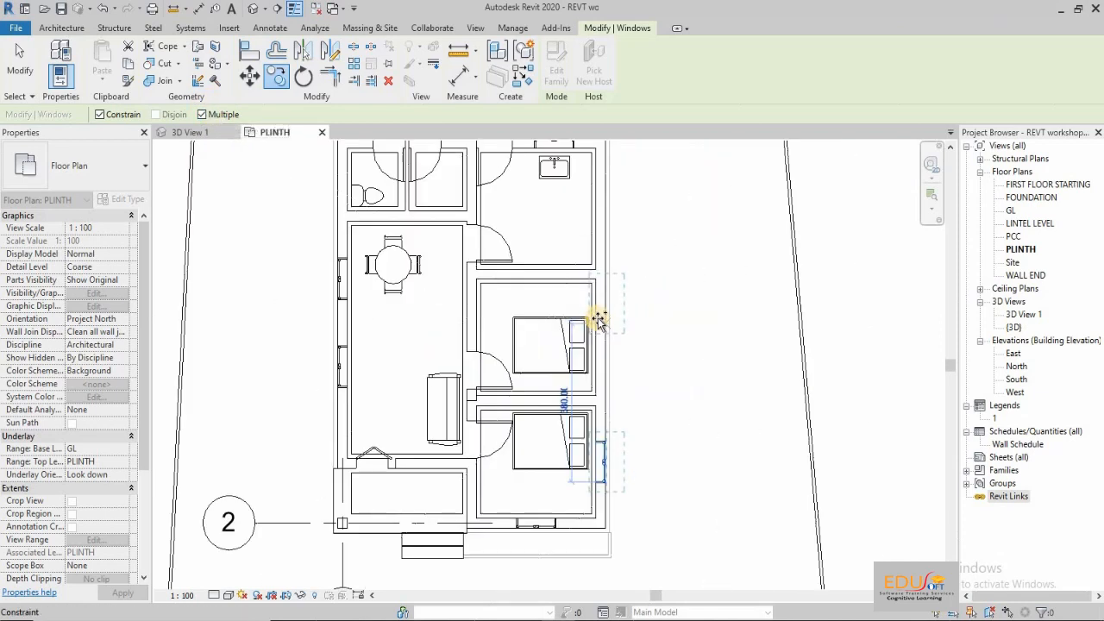
left_click(599, 373)
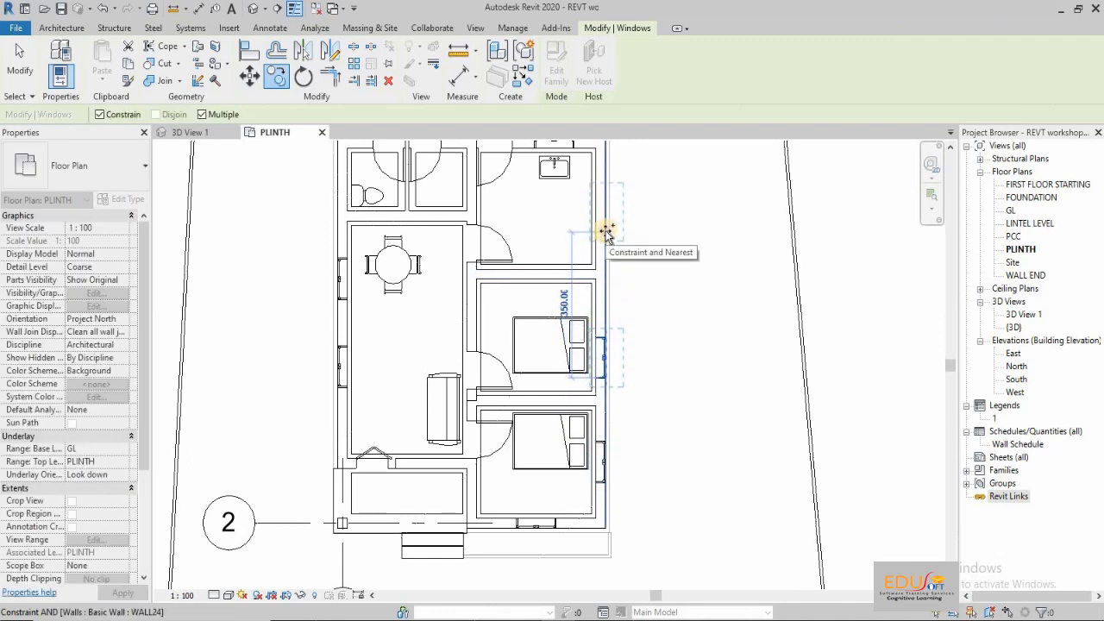
left_click(606, 232)
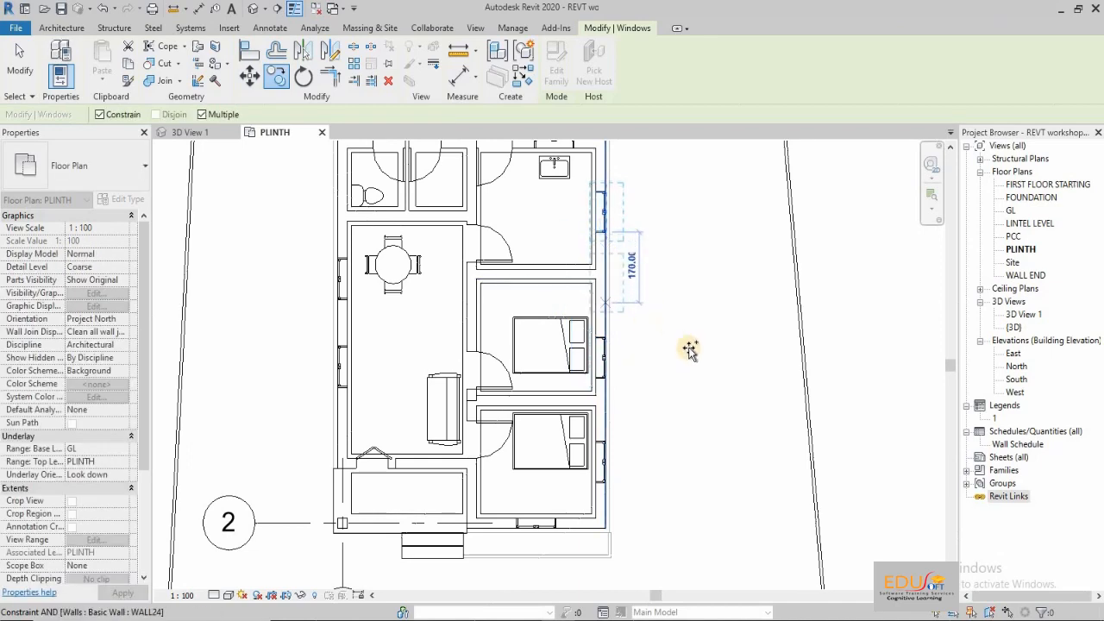
scroll(730, 408, "down", 3)
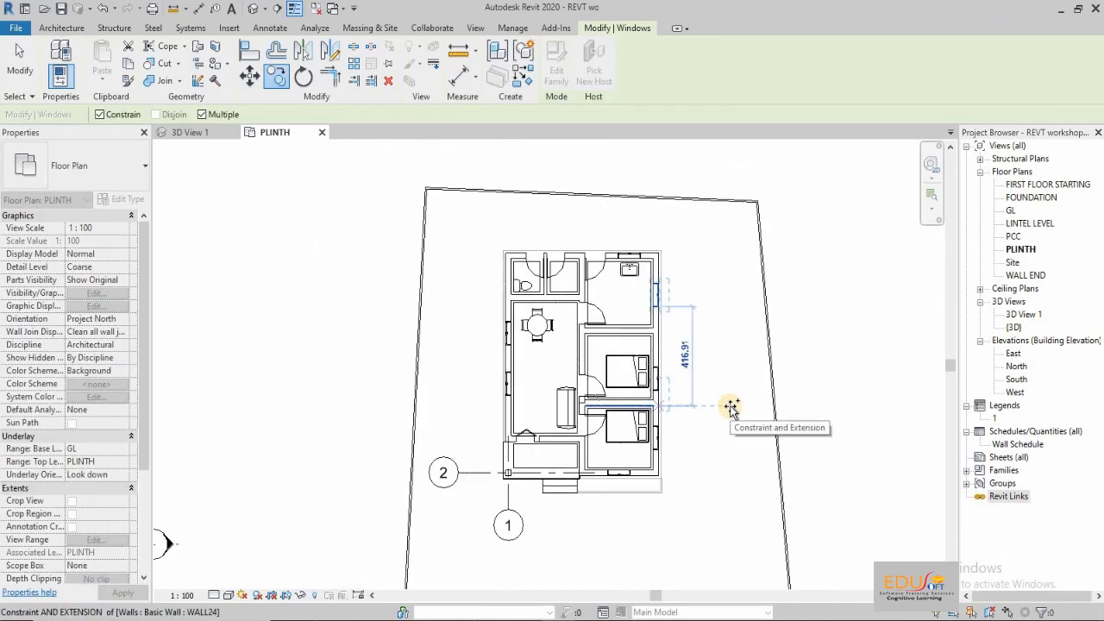